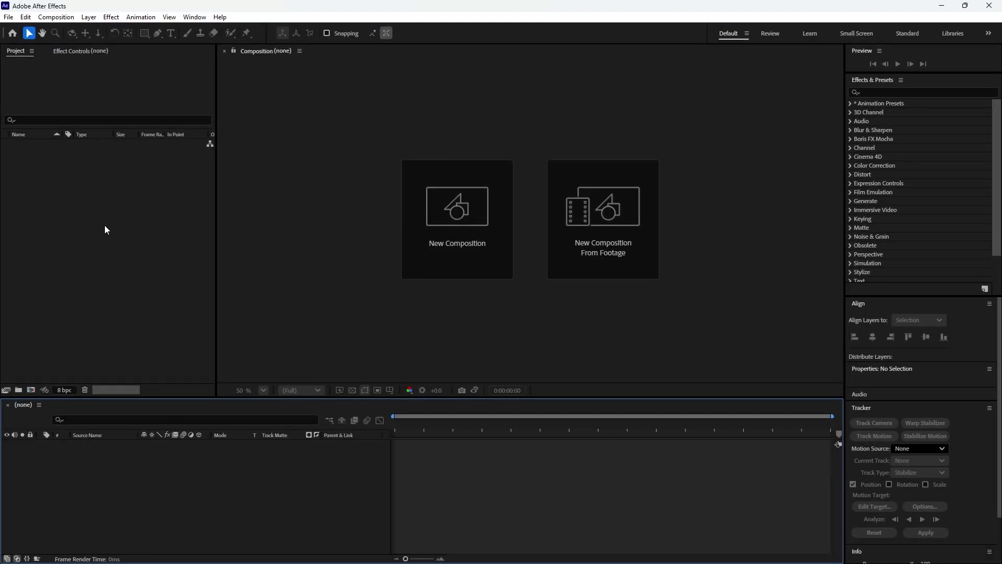
Step: Import After Framing.ai as a Composition, adding its After Framing Layers folder to the project
key("ctrl+i")
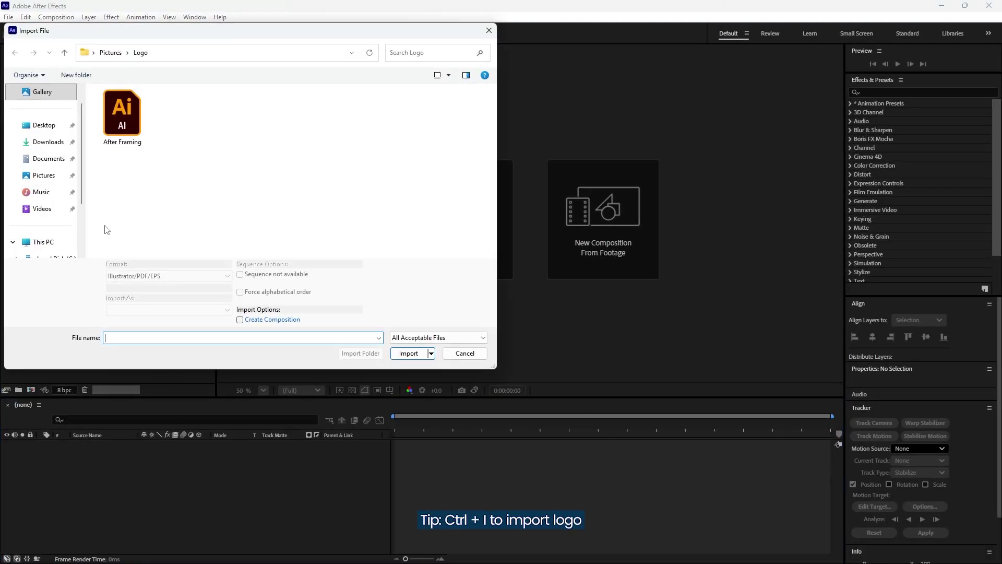
double_click(121, 121)
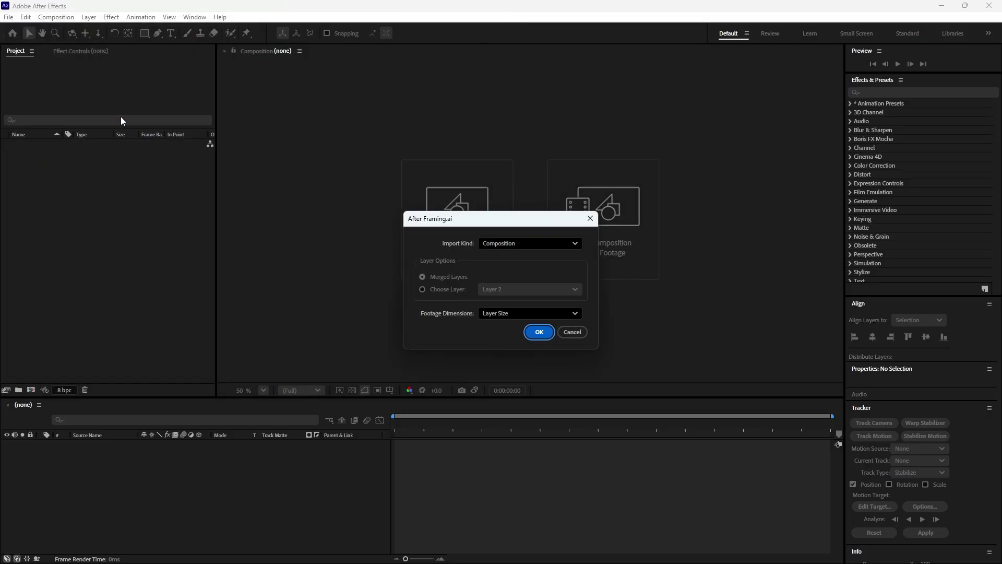
left_click(574, 244)
left_click(527, 275)
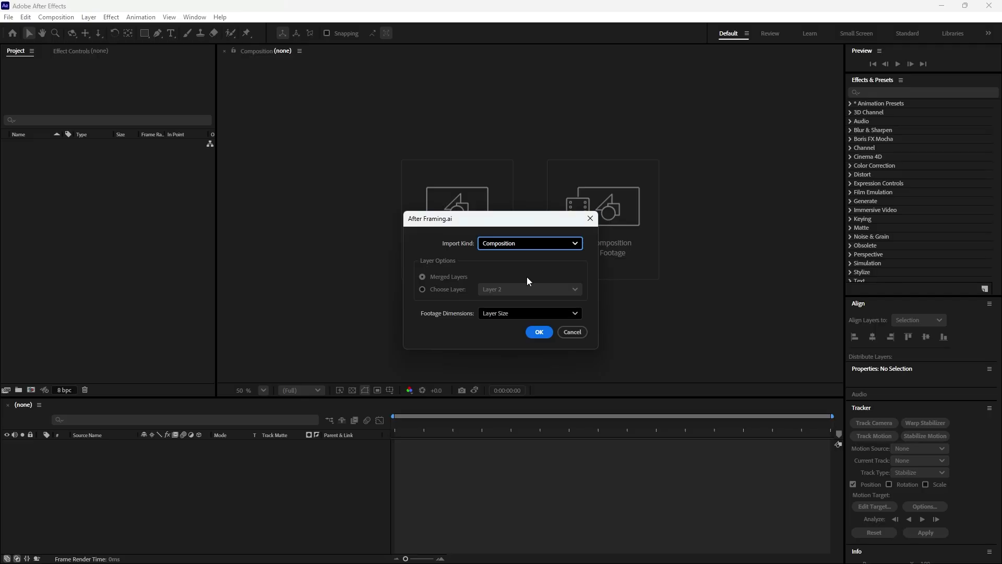
left_click(539, 332)
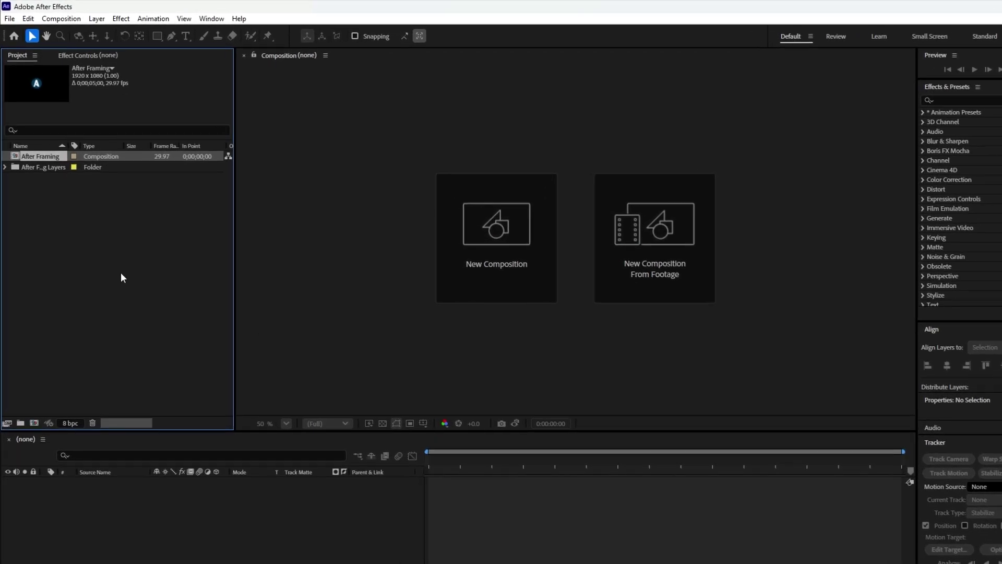
Step: Open the After Framing comp and toggle Layer 1 and Layer 2 visibility to identify the circle and A
double_click(44, 156)
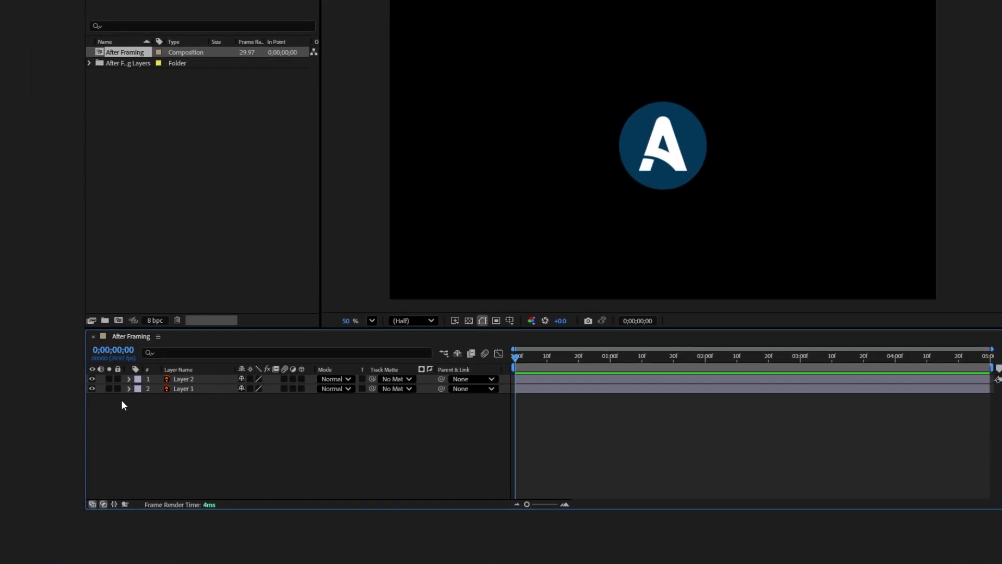
left_click(92, 388)
left_click(92, 388)
left_click(91, 379)
left_click(91, 379)
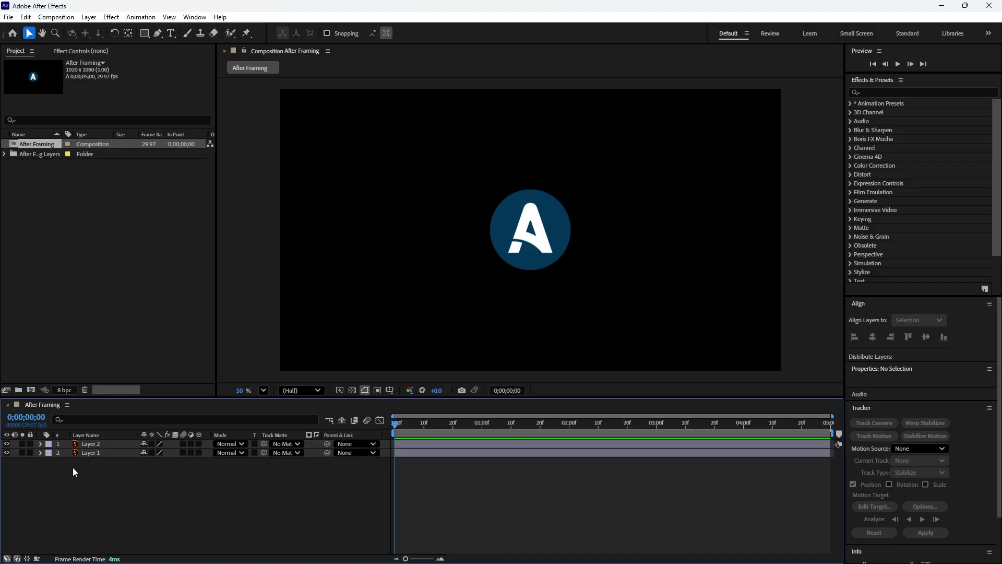
Step: Convert both logo layers with Create Shapes from Vector Layer
left_click_drag(89, 465, 94, 444)
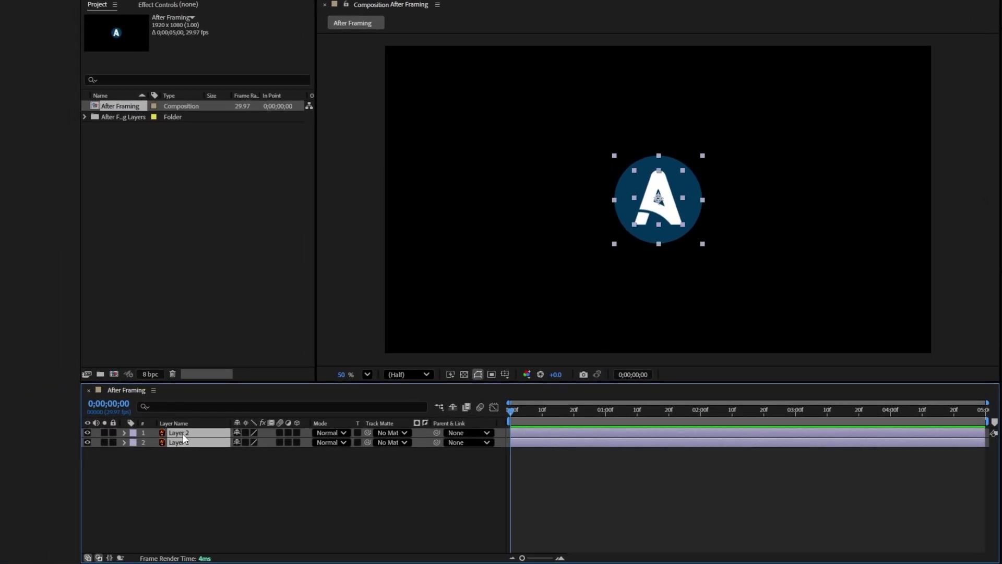
right_click(183, 435)
mouse_move(212, 328)
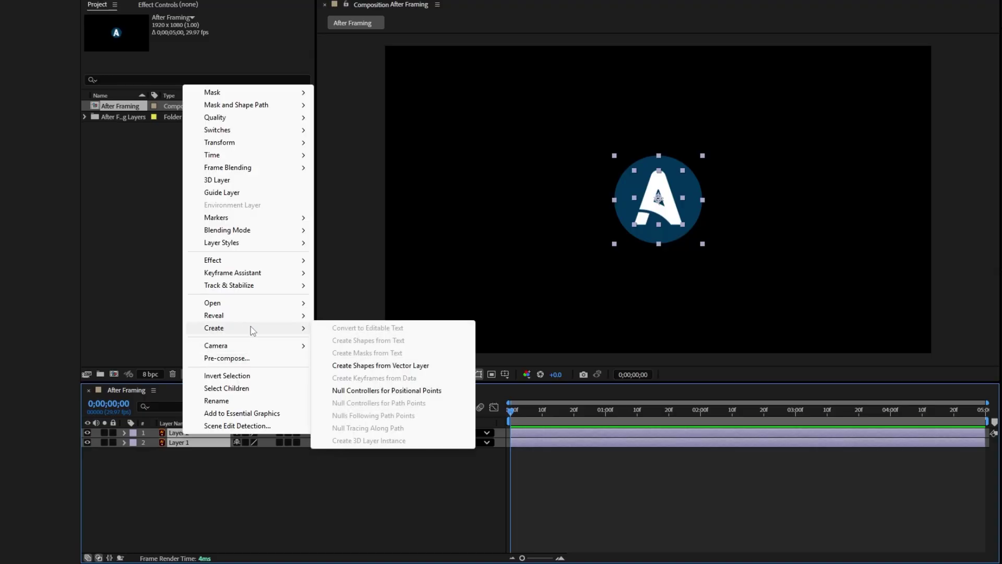
left_click(369, 365)
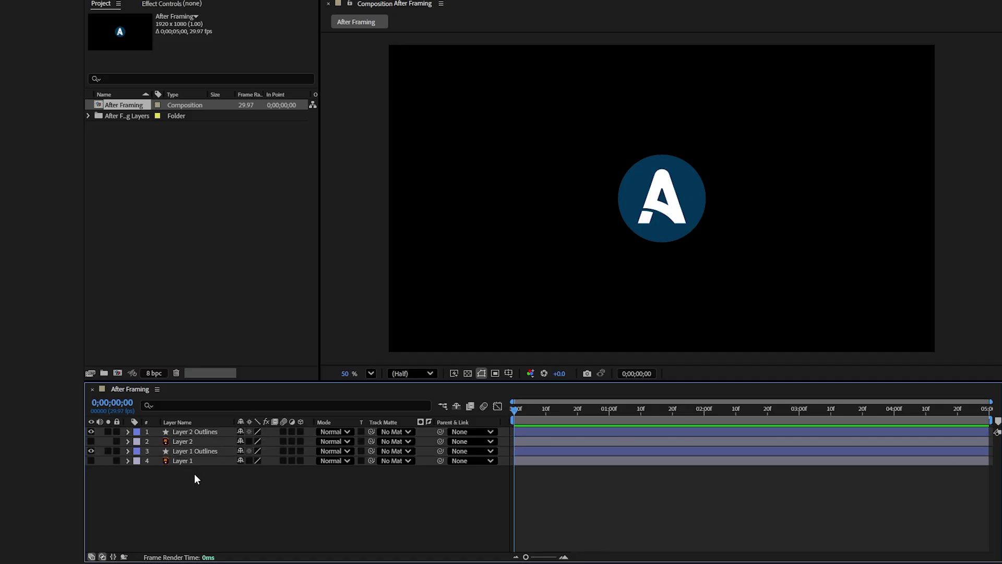
Step: Delete the original Layer 1 and Layer 2, keeping only the Outlines layers
left_click(183, 459)
key("Delete")
left_click(188, 442)
key("Delete")
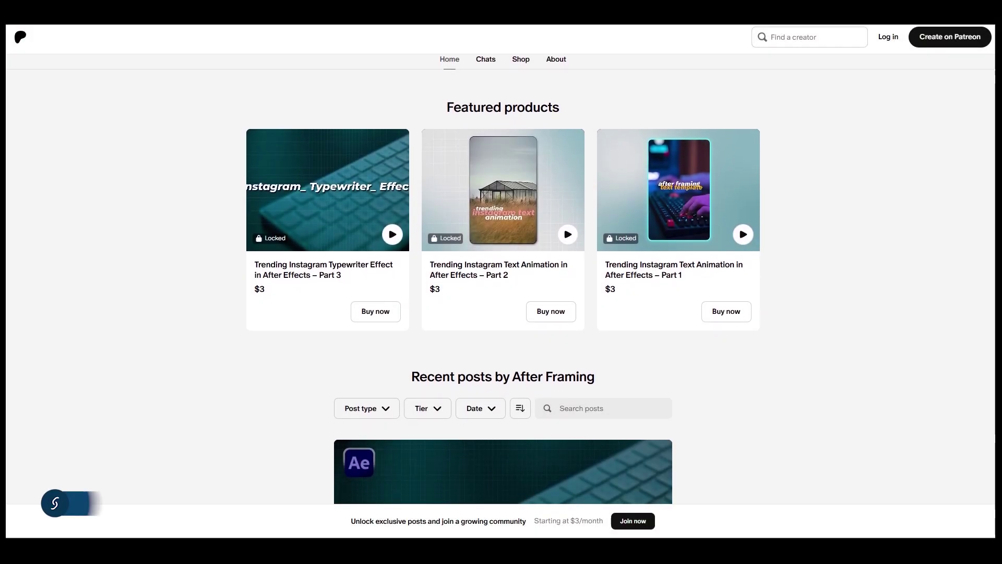
scroll(501, 287, "down", 2)
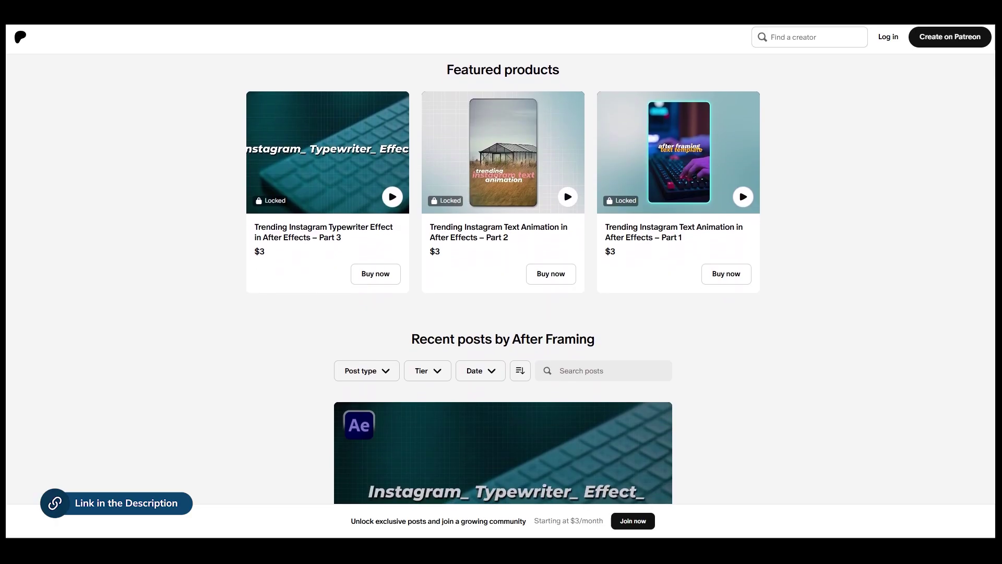
scroll(501, 287, "down", 2)
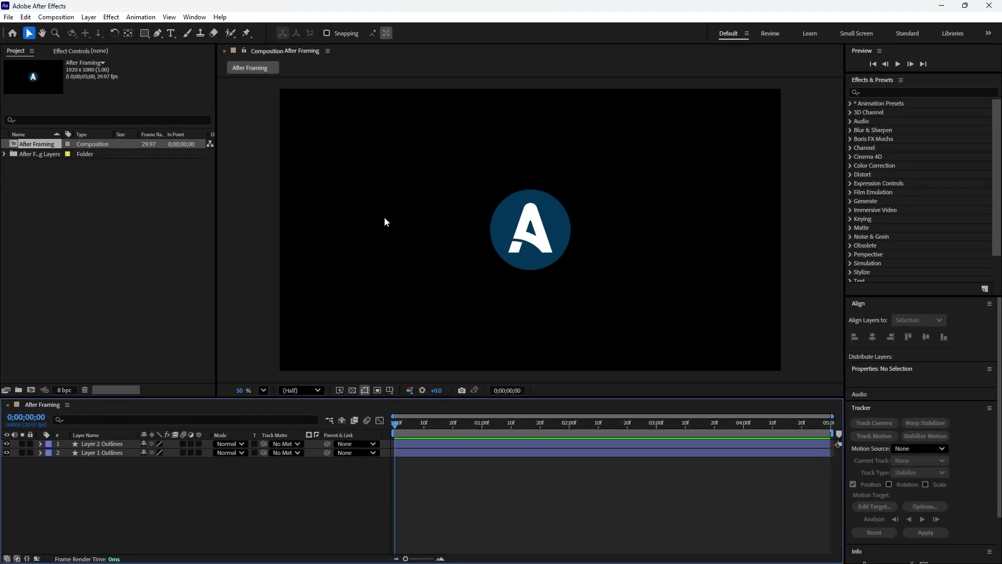
Step: Set the After Framing composition's 3D Renderer to Advanced 3D in Composition Settings
left_click(53, 16)
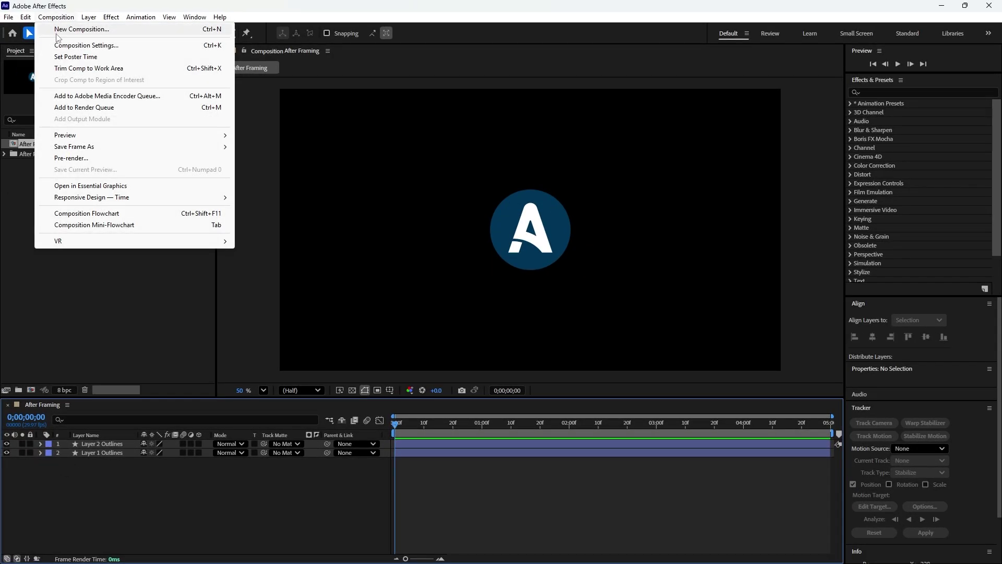
left_click(63, 45)
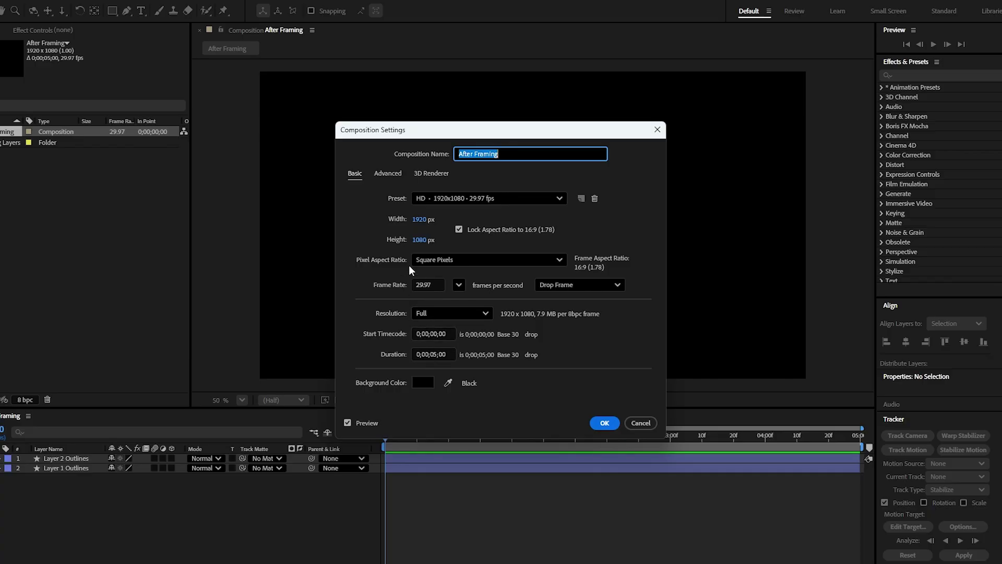
left_click(432, 174)
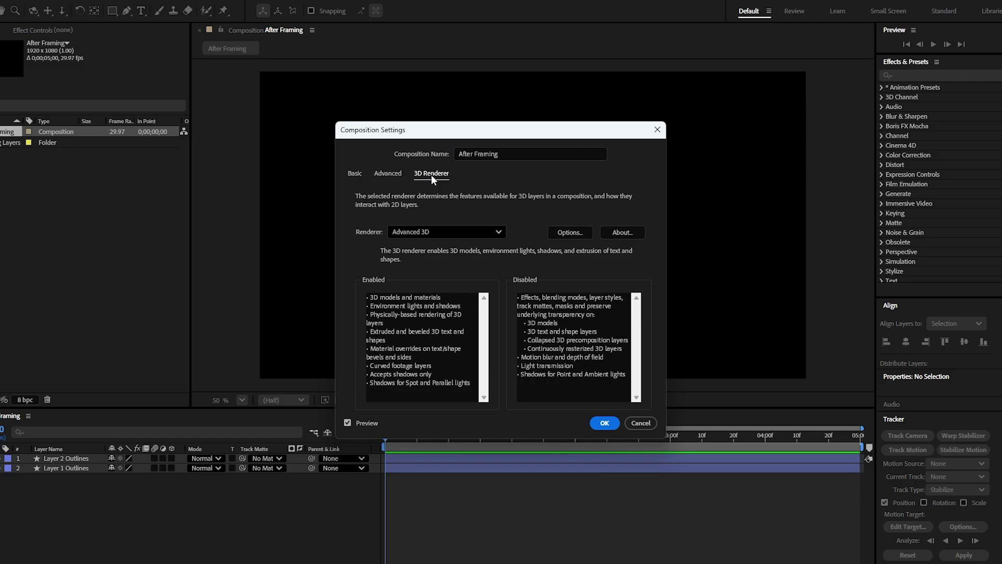
left_click(438, 232)
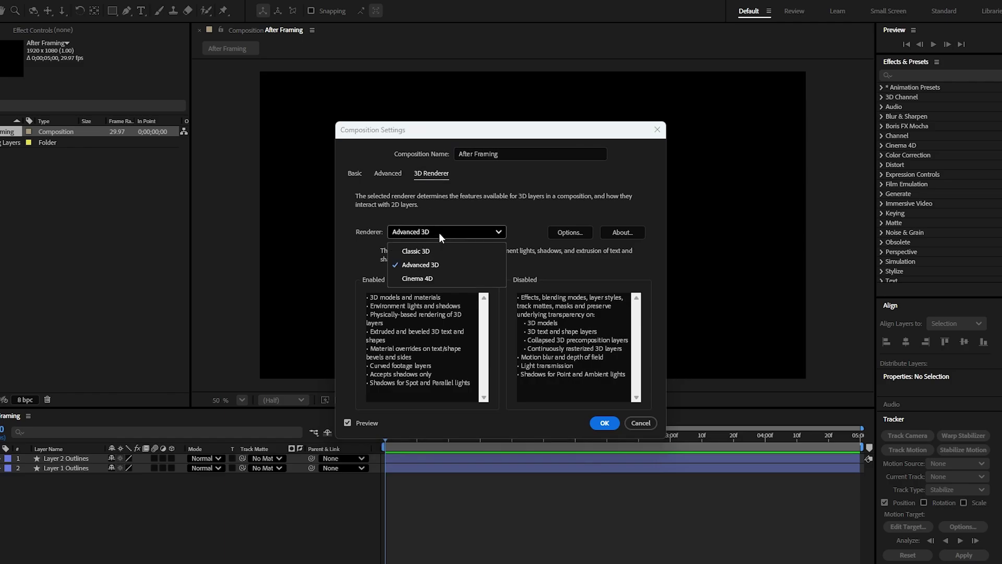
left_click(415, 266)
left_click(604, 425)
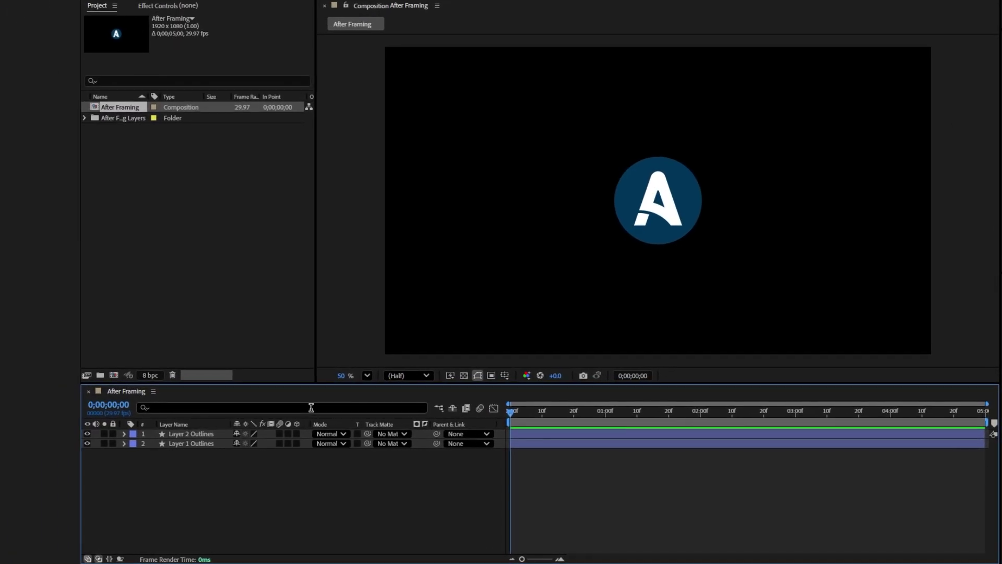
Step: Clear the timeline search and switch on the 3D Layer toggle for both Outlines layers
left_click(311, 407)
type("ex")
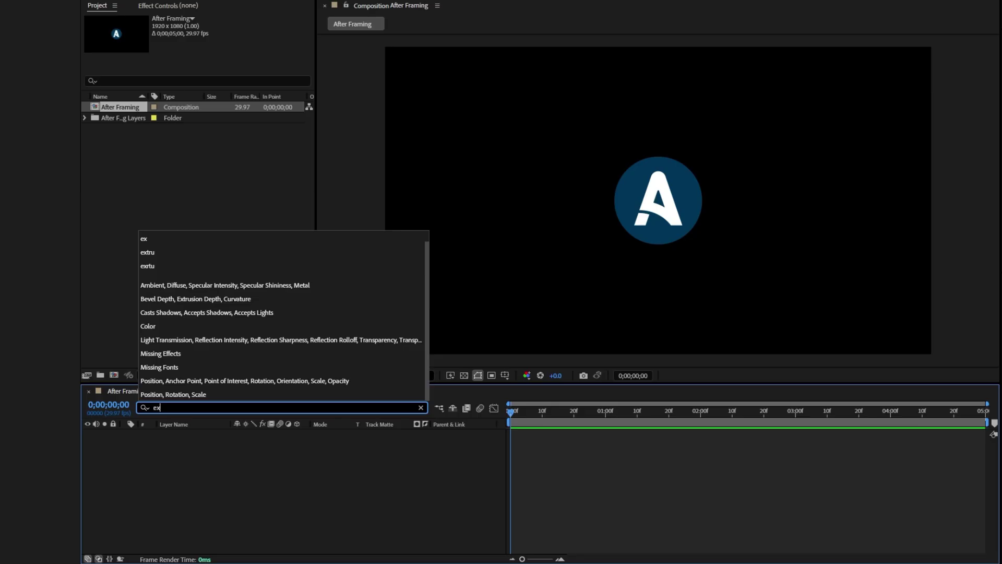
key("BackSpace")
key("BackSpace")
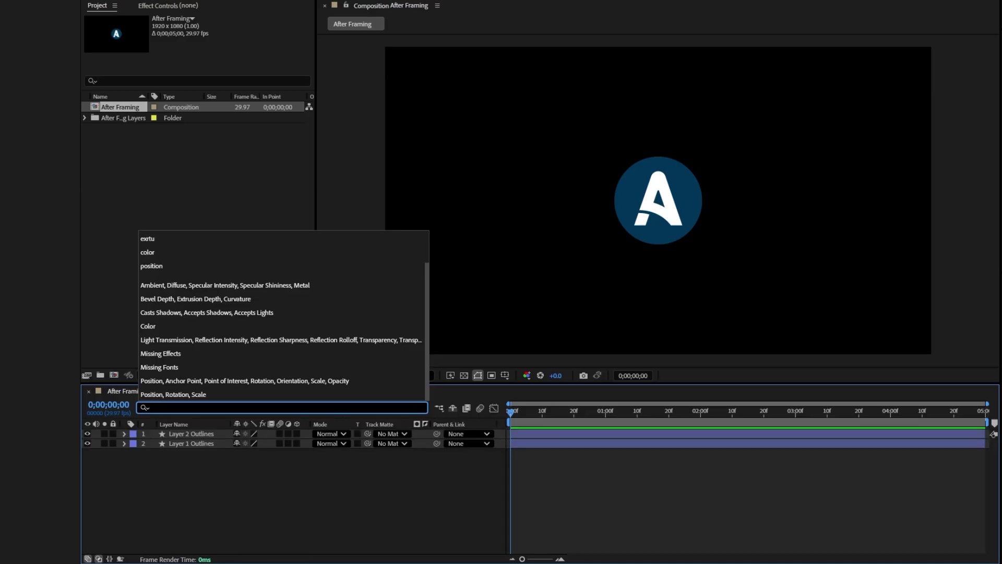
left_click(311, 408)
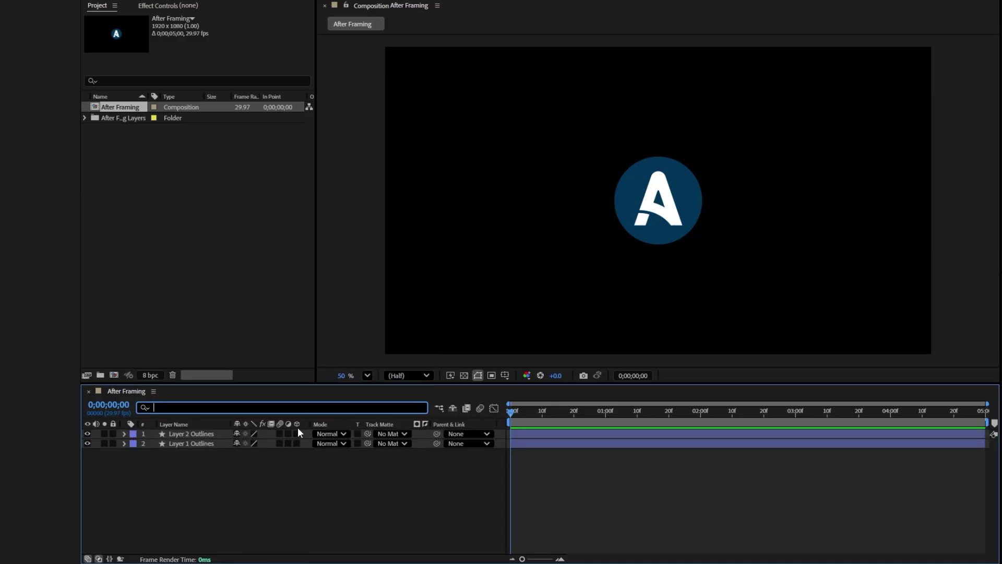
left_click_drag(297, 434, 296, 443)
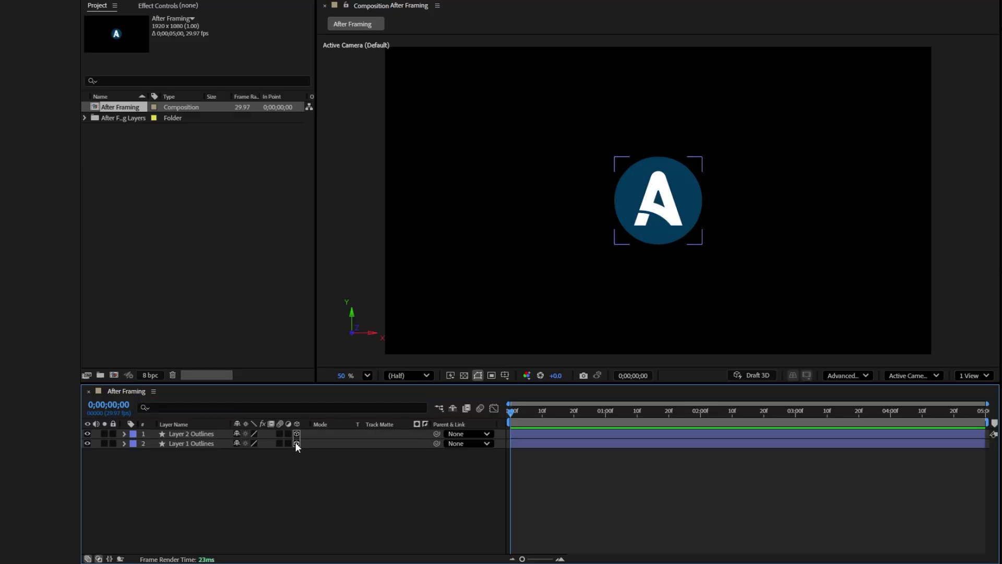
Step: Set Extrusion Depth to 90 on both Outlines layers and rotate the logo on Y to reveal thickness
left_click(305, 408)
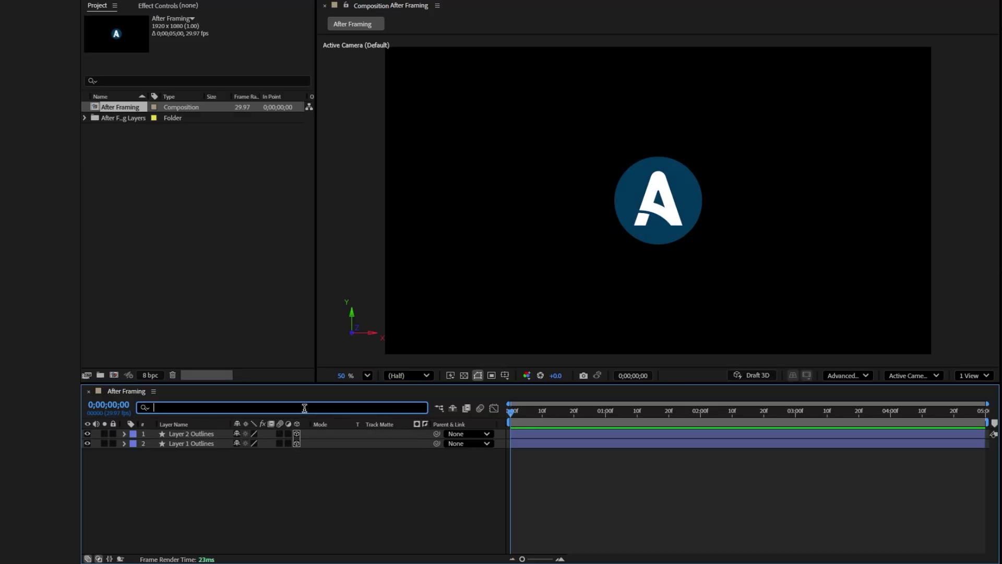
type("ex")
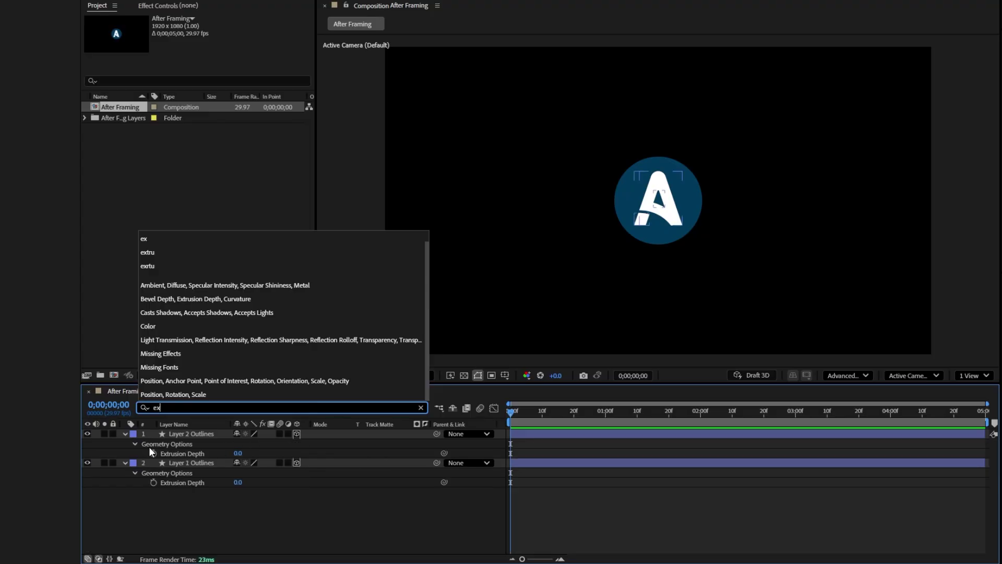
left_click(238, 453)
type("90")
left_click(238, 482)
type("9")
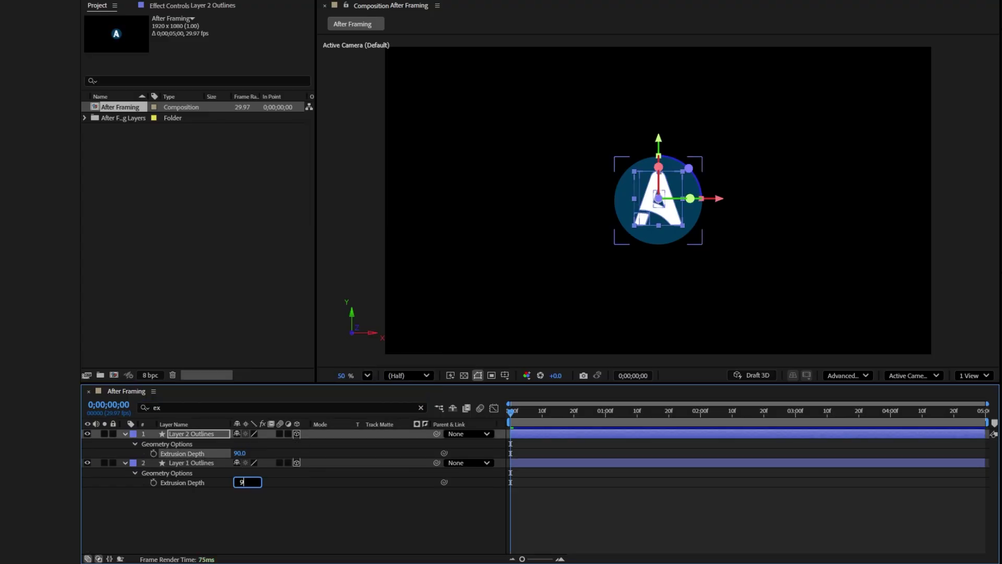
left_click(248, 509)
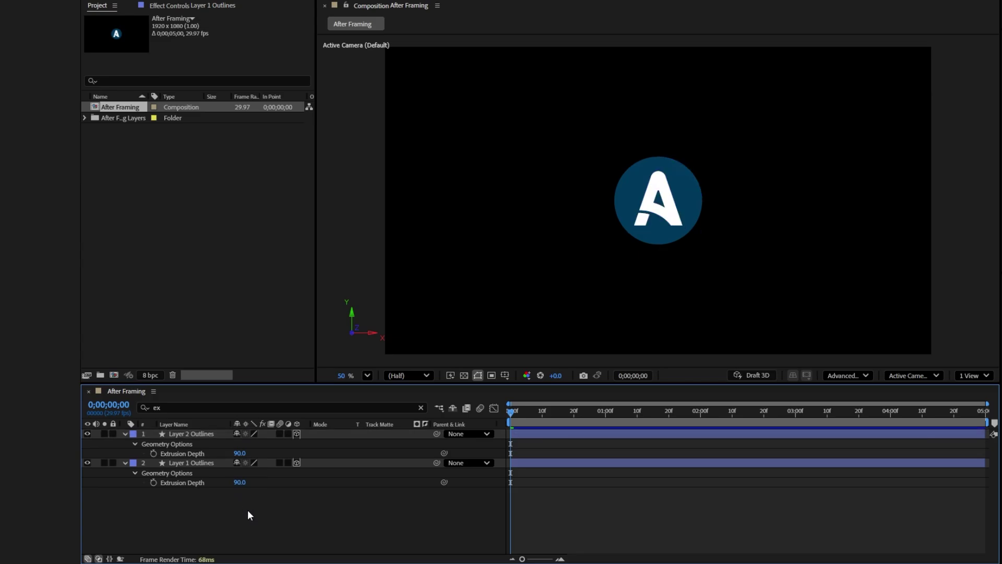
left_click_drag(247, 509, 208, 429)
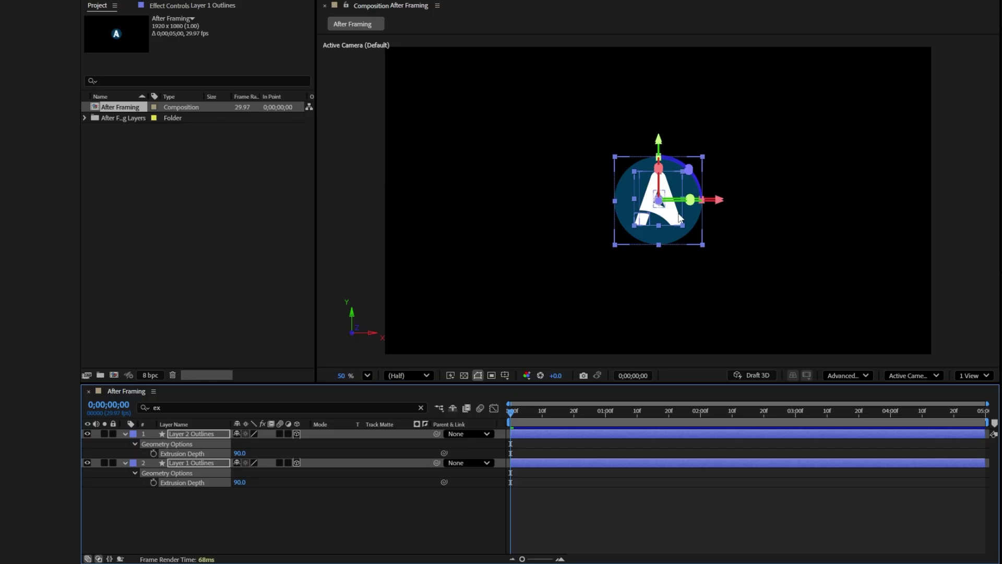
left_click_drag(690, 199, 655, 182)
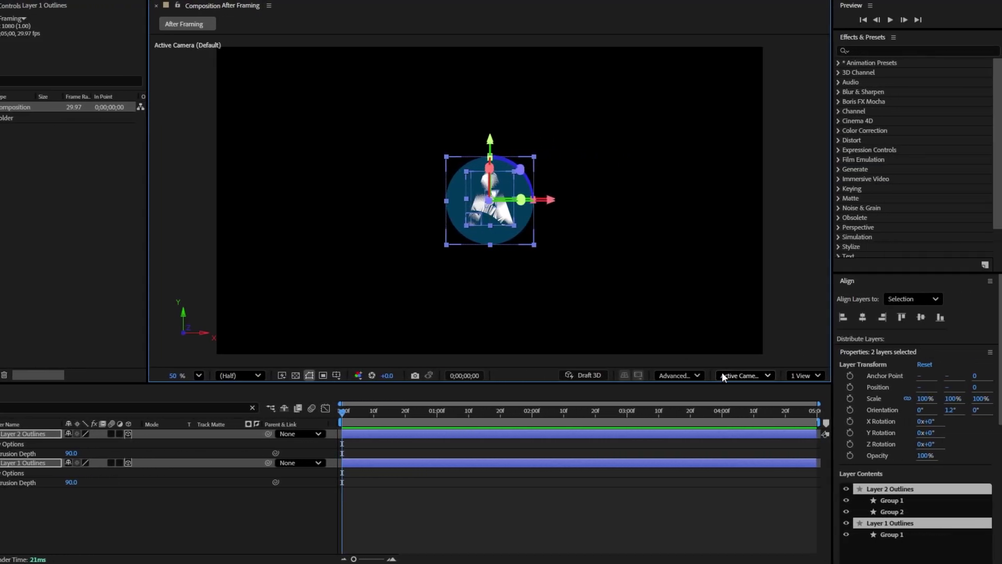
Step: In Top view, push the logo along the Z axis, then return to the Active Camera view
left_click(727, 375)
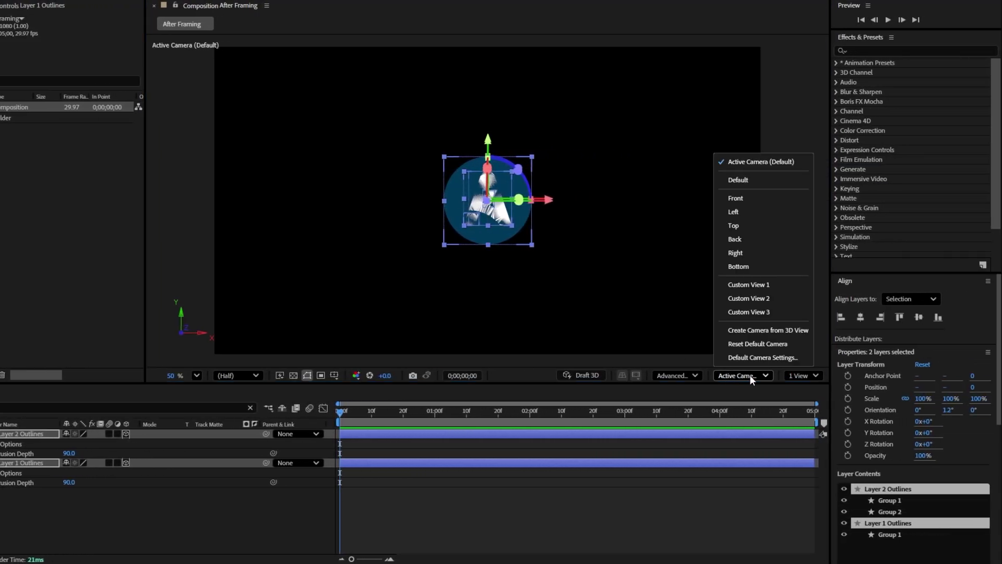
left_click(733, 225)
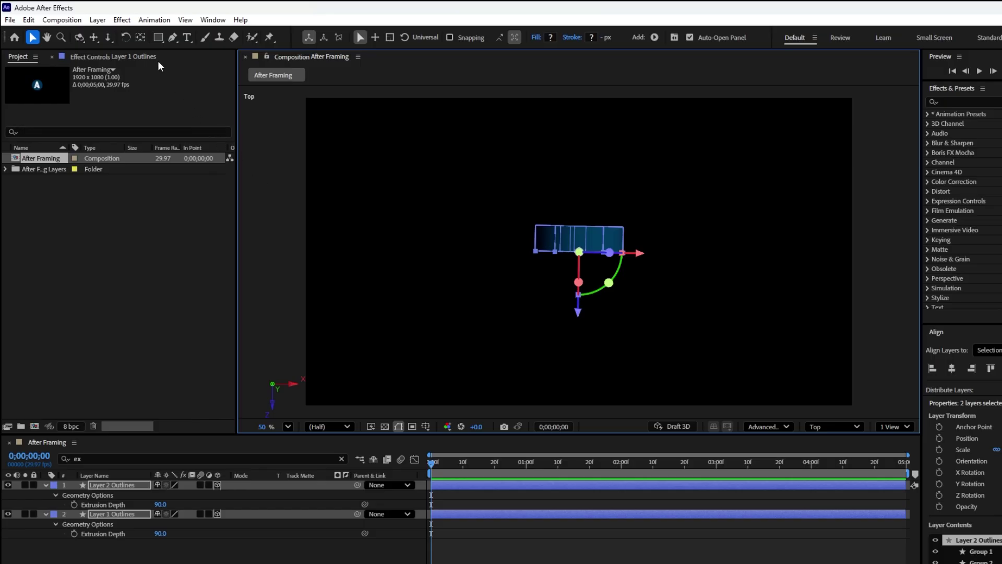
left_click(143, 37)
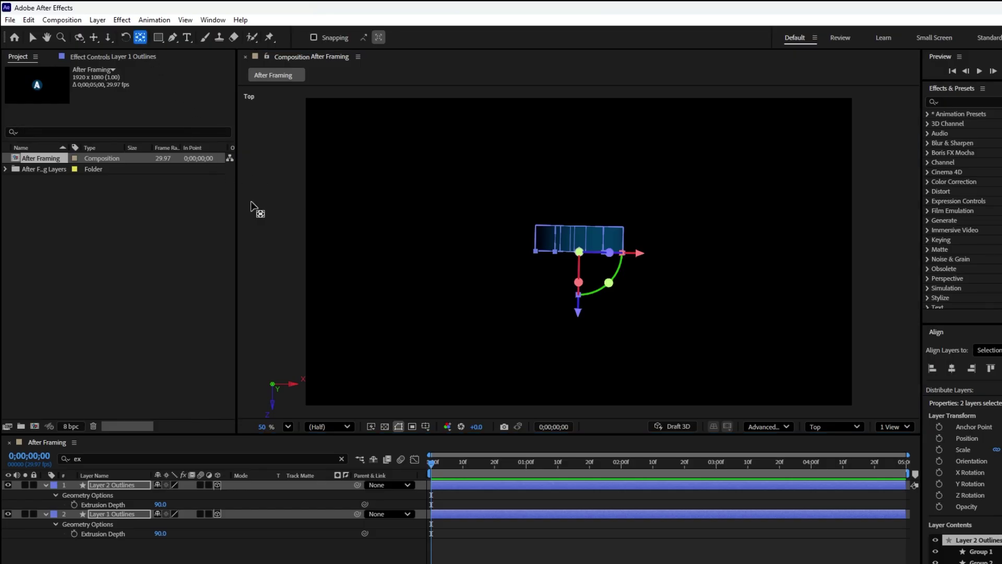
left_click_drag(578, 313, 578, 303)
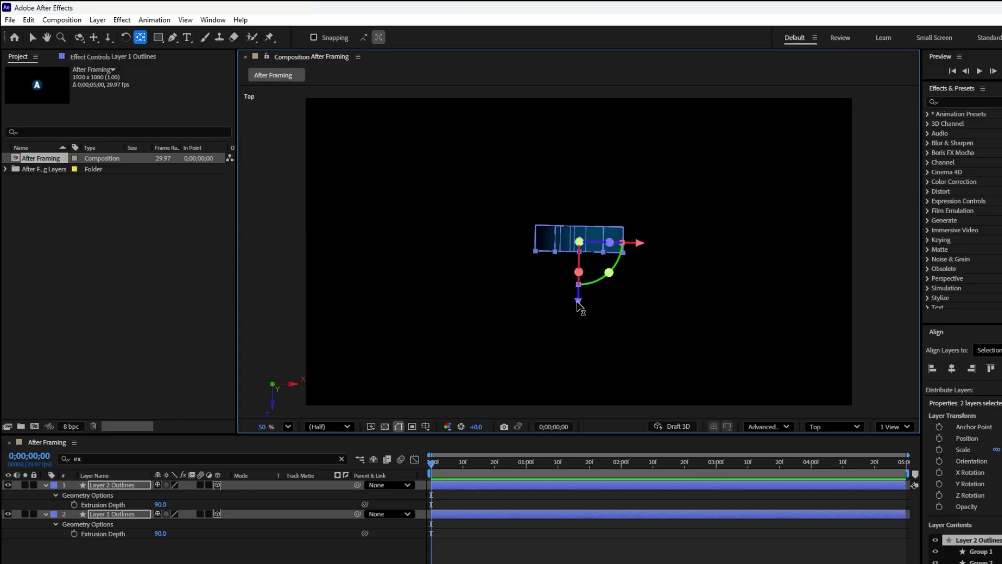
left_click(855, 428)
left_click(845, 213)
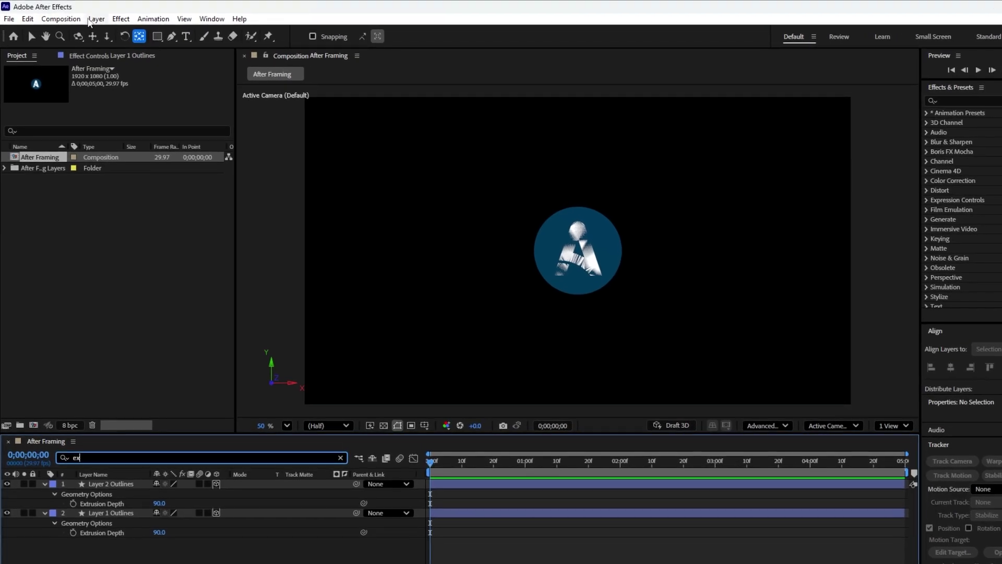
Step: Add Camera 1 as a Two-Node Camera with the 50mm preset
left_click(95, 21)
mouse_move(125, 33)
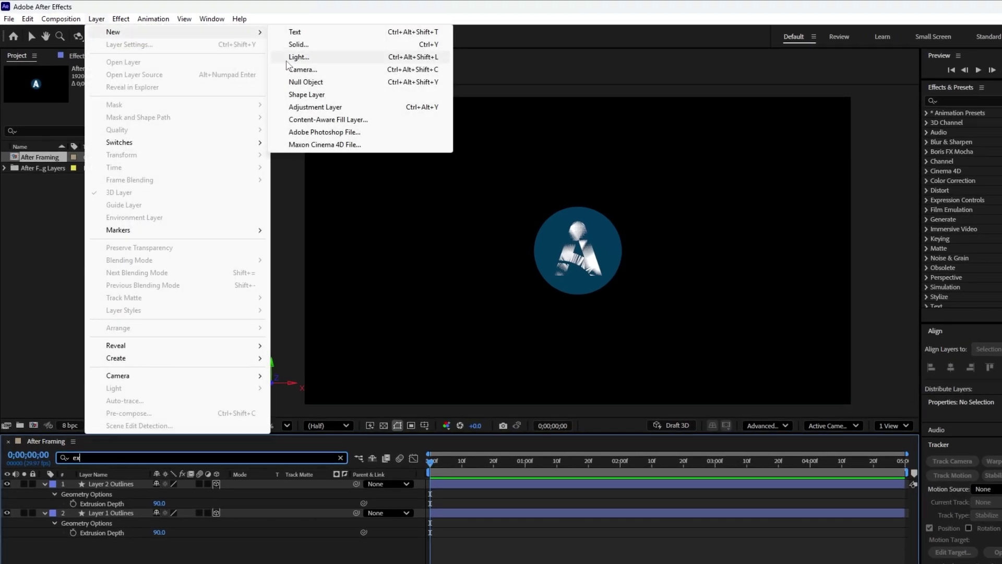
left_click(299, 70)
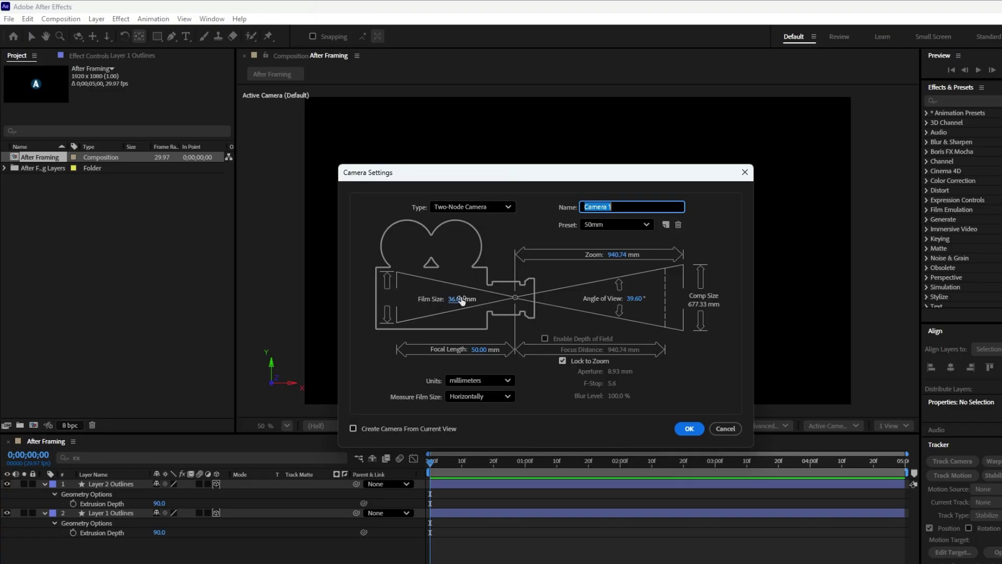
left_click(690, 428)
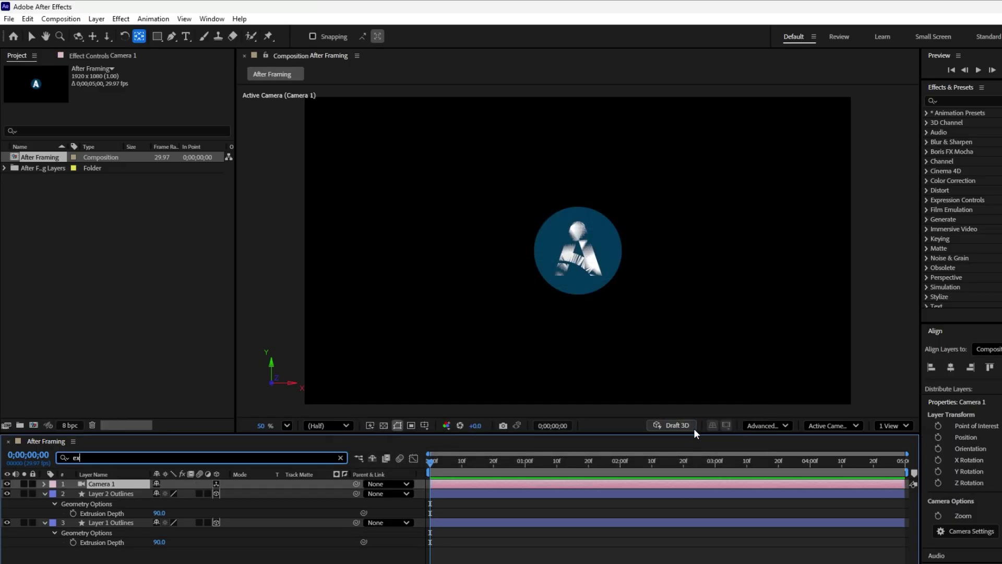
Step: Scrub Layer 2 Outlines' Extrusion Depth to 157 and slide it along the Z axis
left_click(79, 36)
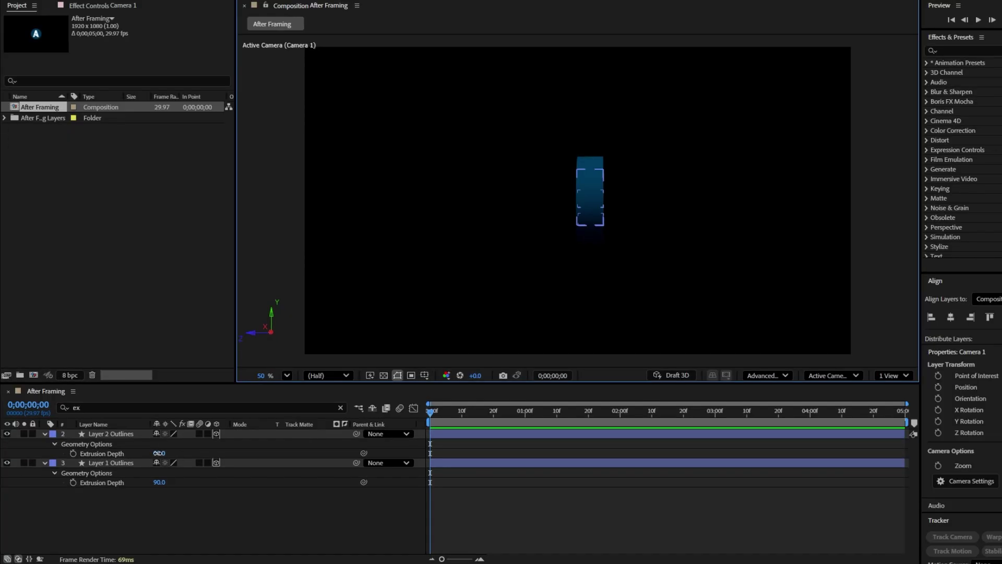
left_click_drag(159, 453, 196, 454)
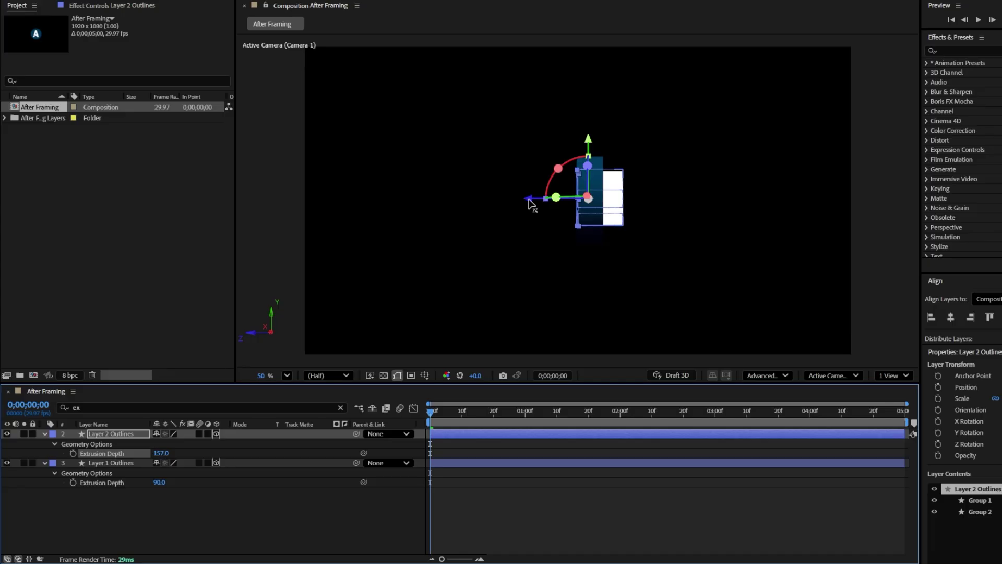
left_click_drag(529, 203, 519, 202)
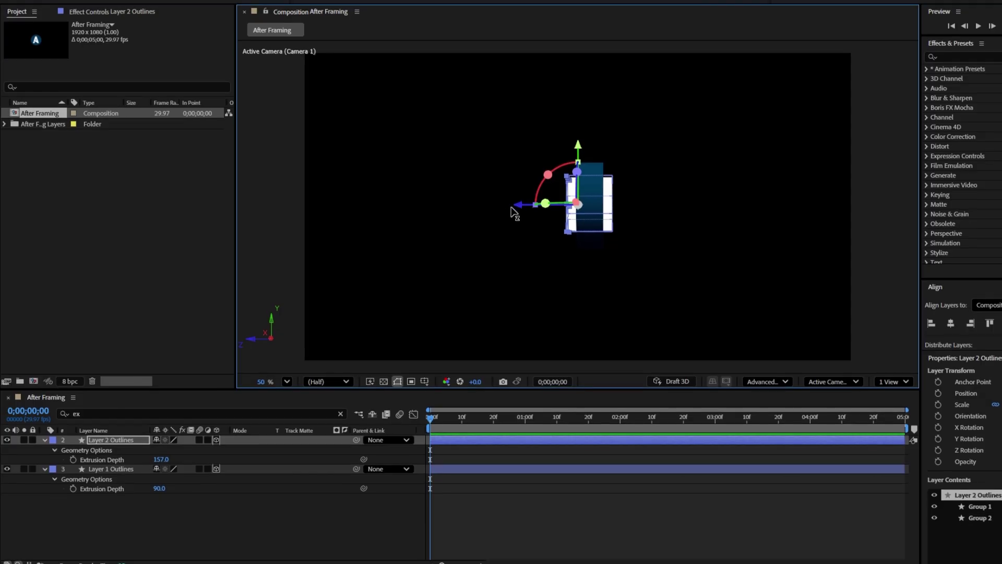
left_click(80, 39)
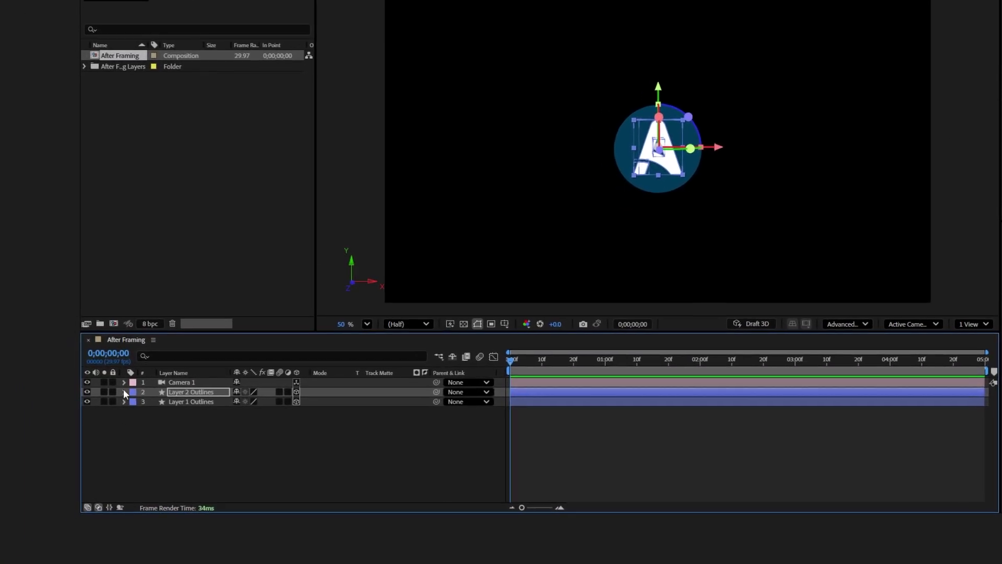
Step: Enable stopwatches on Camera 1's Point of Interest, Position, Orientation, X Rotation and Y Rotation
left_click(125, 382)
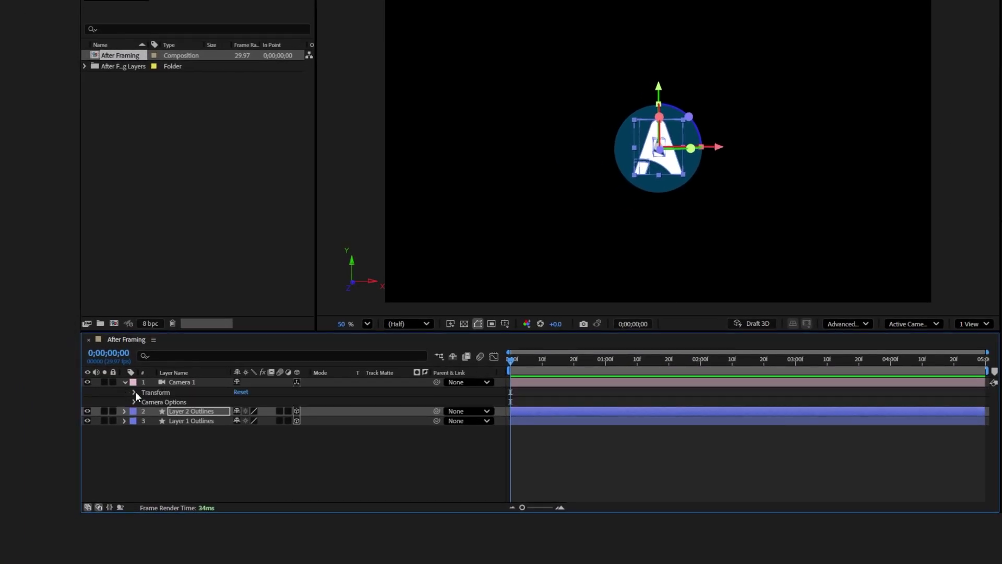
left_click(134, 392)
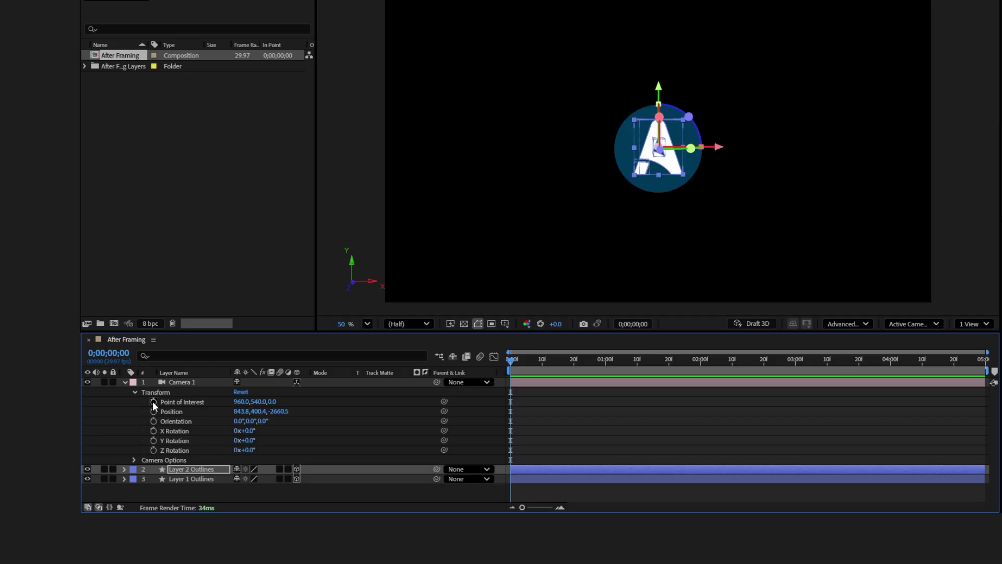
left_click(153, 402)
left_click(154, 412)
left_click(154, 421)
left_click(154, 430)
left_click(154, 440)
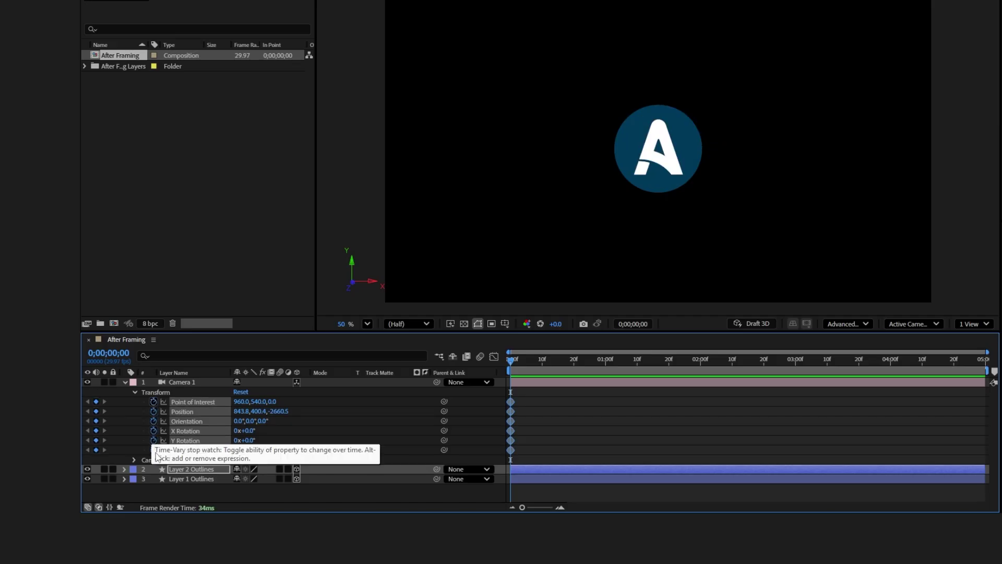
Step: Orbit Camera 1 to new angles at four times, up to about 4.5 seconds, creating keyframes
left_click(259, 460)
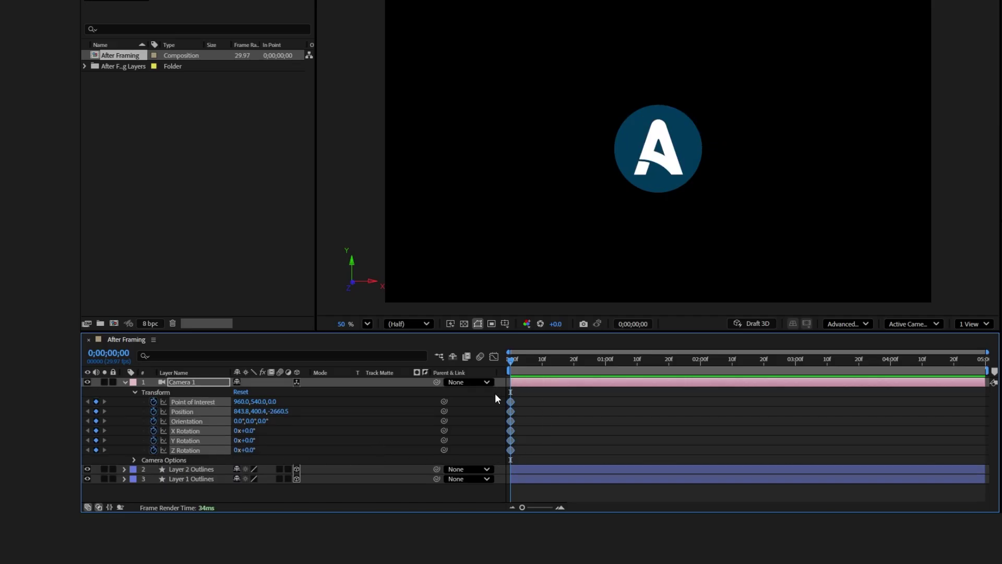
left_click_drag(631, 167, 599, 164)
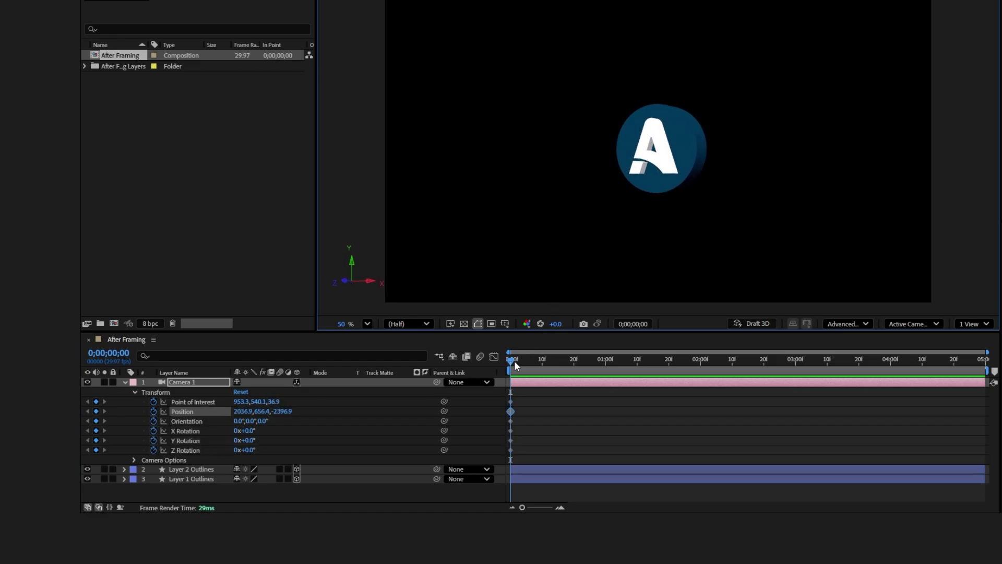
left_click_drag(515, 364, 543, 364)
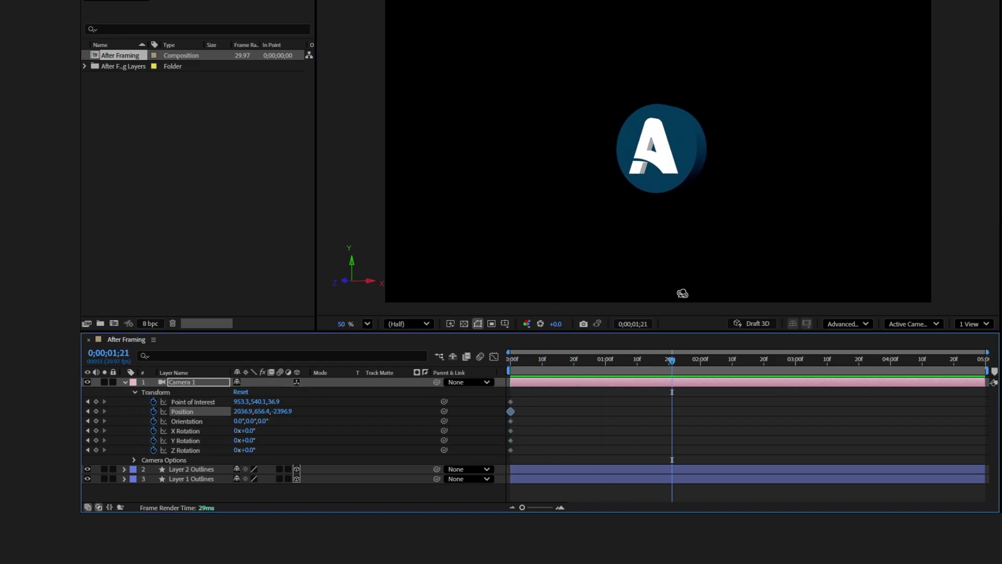
left_click_drag(669, 177, 689, 262)
left_click_drag(672, 364, 804, 367)
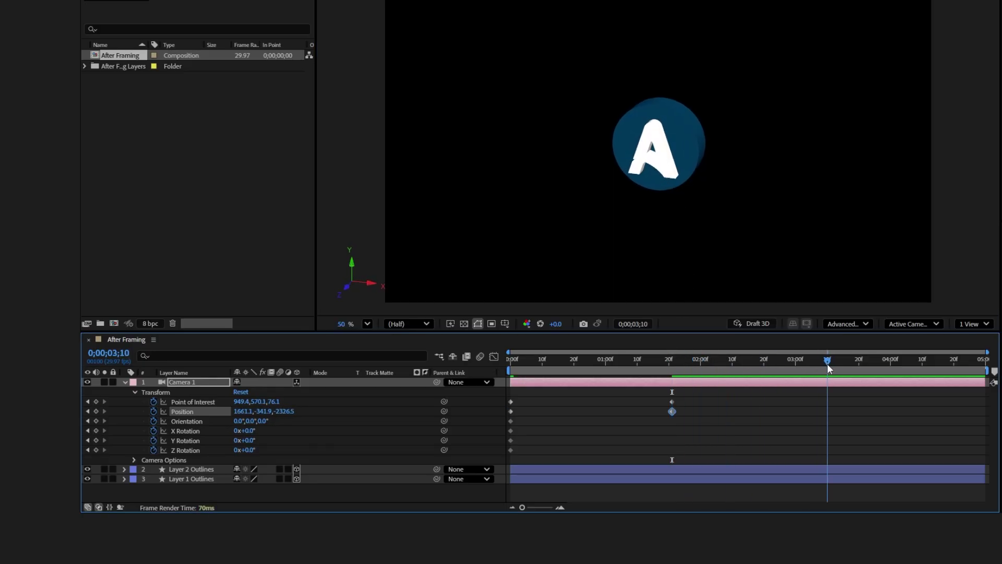
left_click_drag(701, 204, 684, 122)
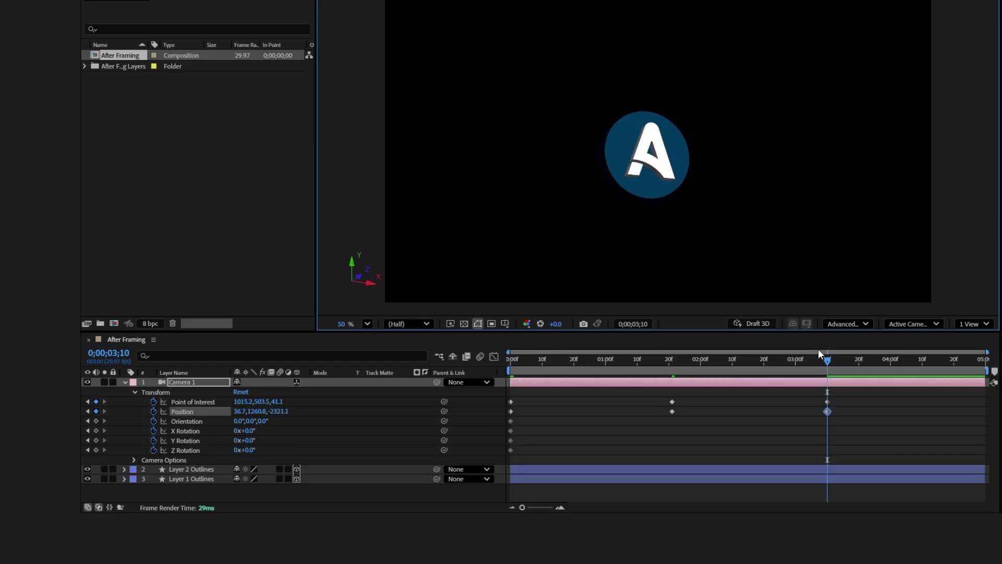
left_click_drag(819, 353, 935, 361)
left_click_drag(667, 160, 666, 209)
Step: Apply Easy Ease to all Camera 1 orbit keyframes, then preview the orbit in a maximized Composition panel
left_click(509, 360)
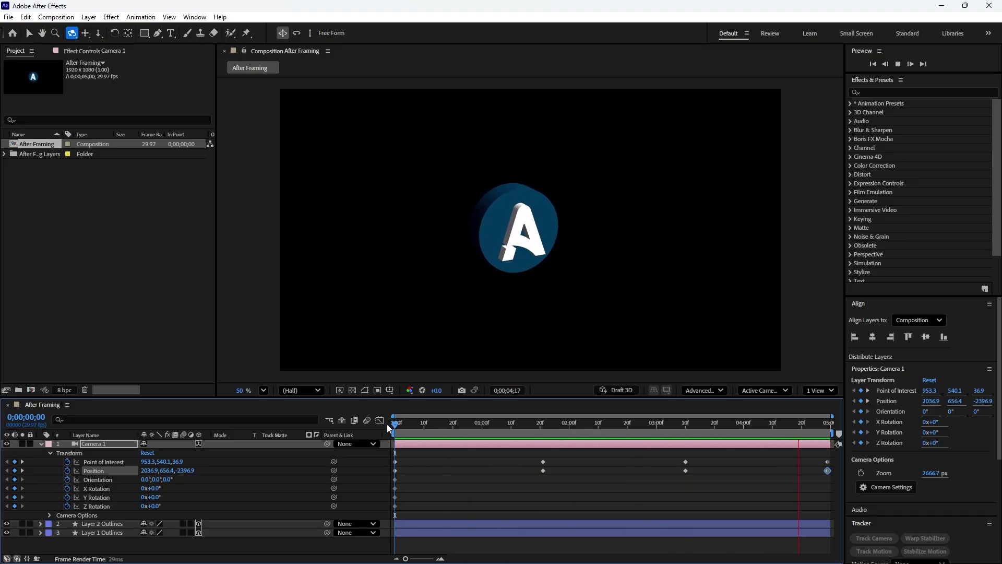
key("space")
left_click_drag(393, 451, 848, 509)
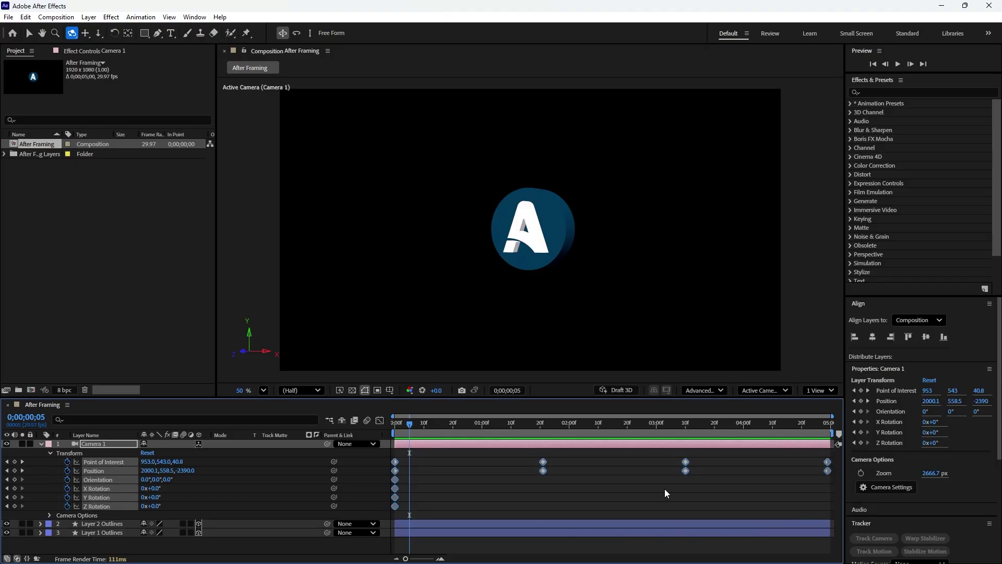
key("F9")
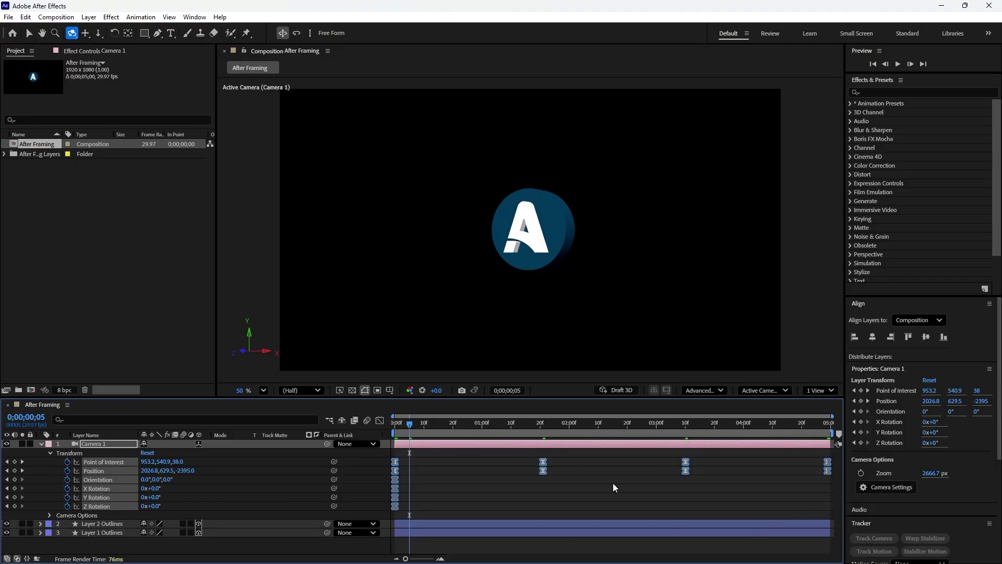
key("space")
key("grave")
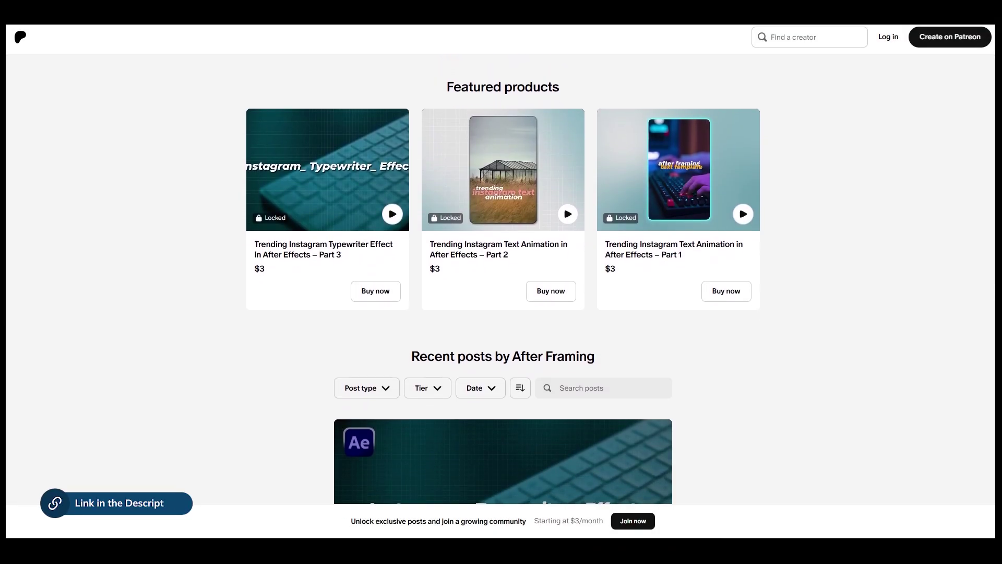
scroll(501, 282, "down", 1)
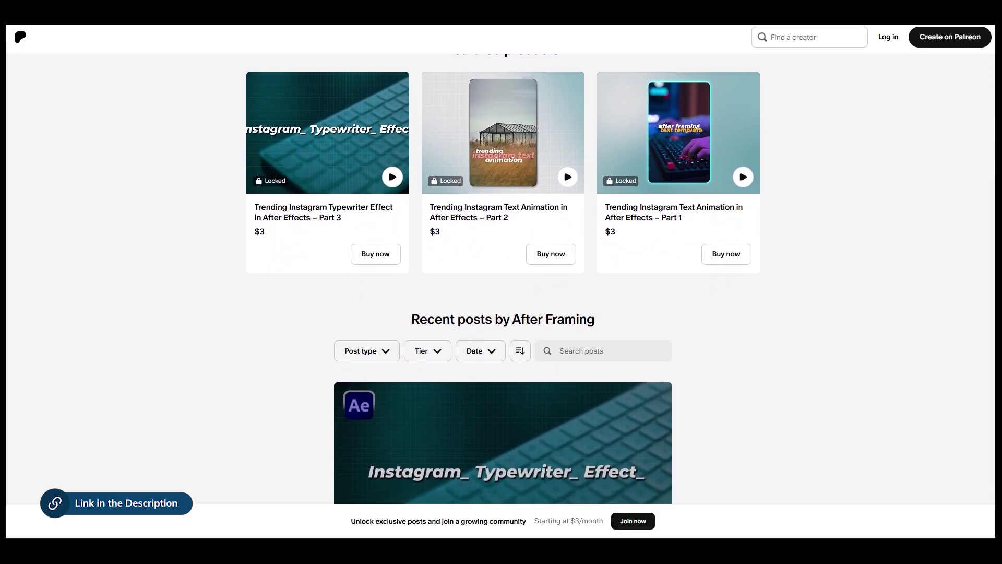